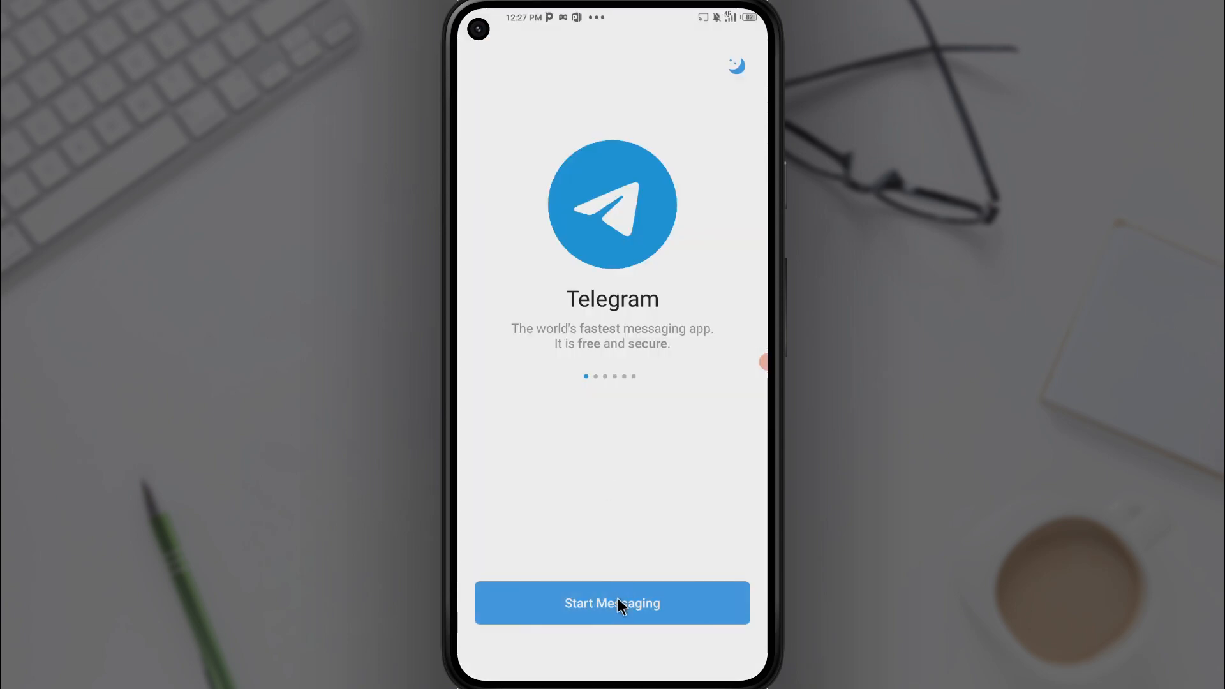
# Step: Start Messaging from the welcome screen to reach the phone number entry
pyautogui.click(618, 598)
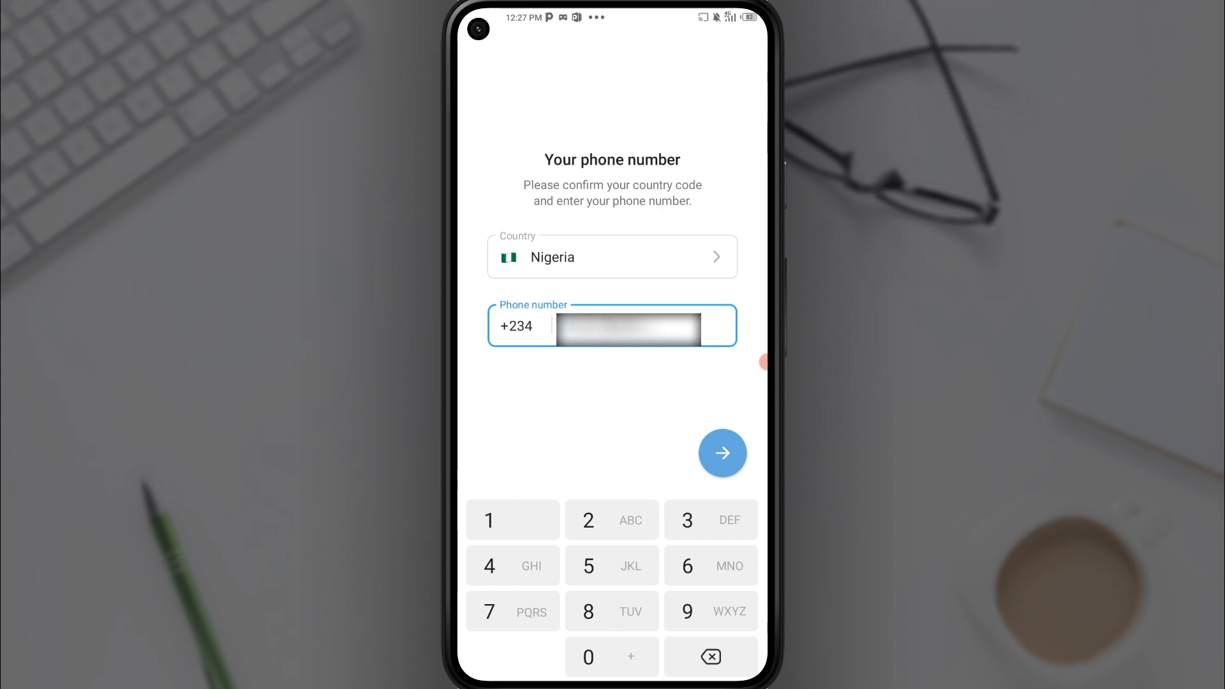
# Step: Submit the Nigerian +234 phone number and allow Telegram to read call logs
pyautogui.click(718, 457)
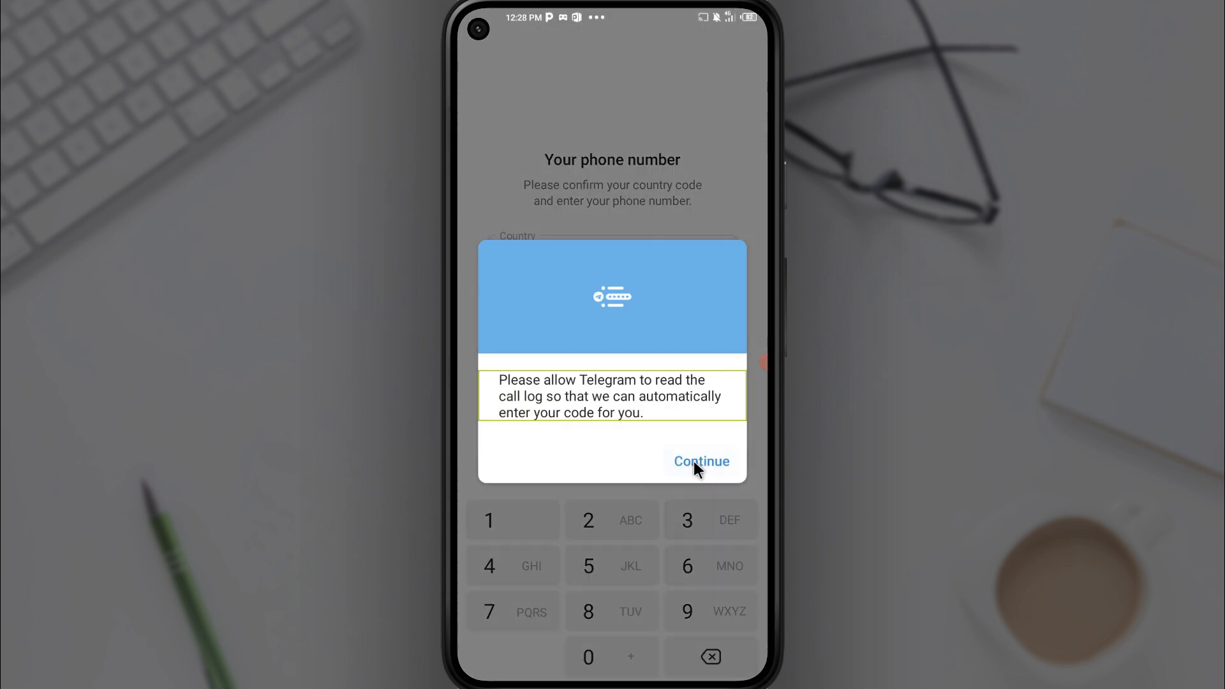
pyautogui.click(694, 461)
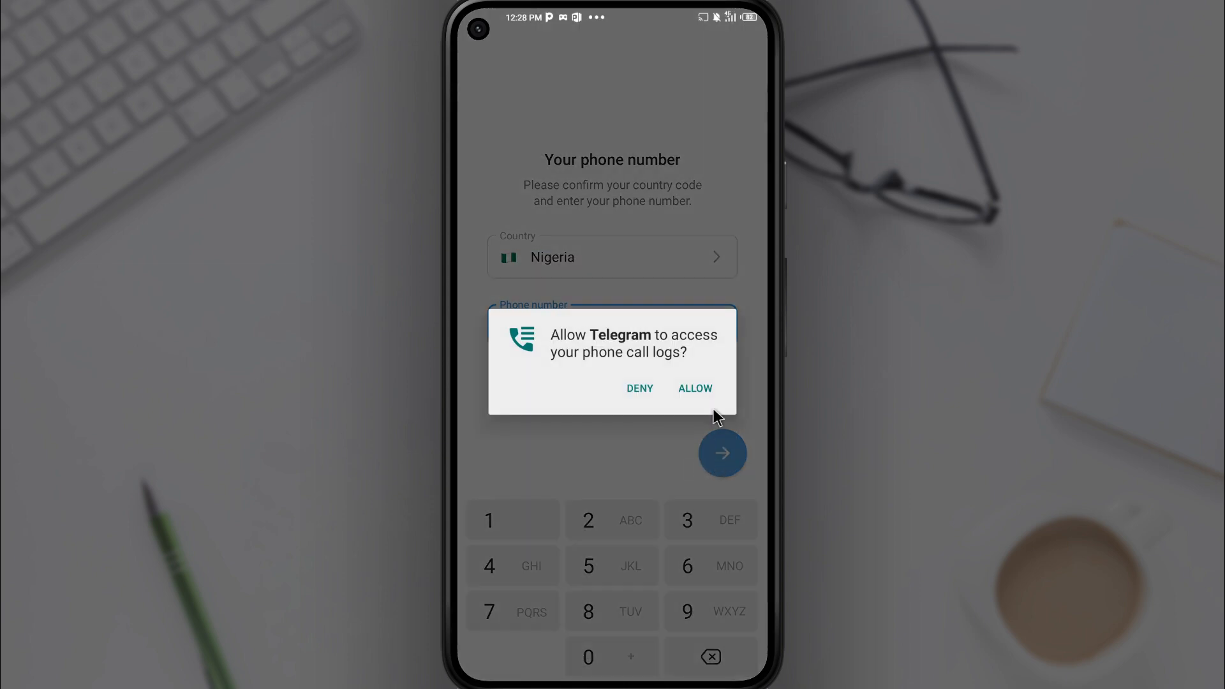
pyautogui.click(705, 388)
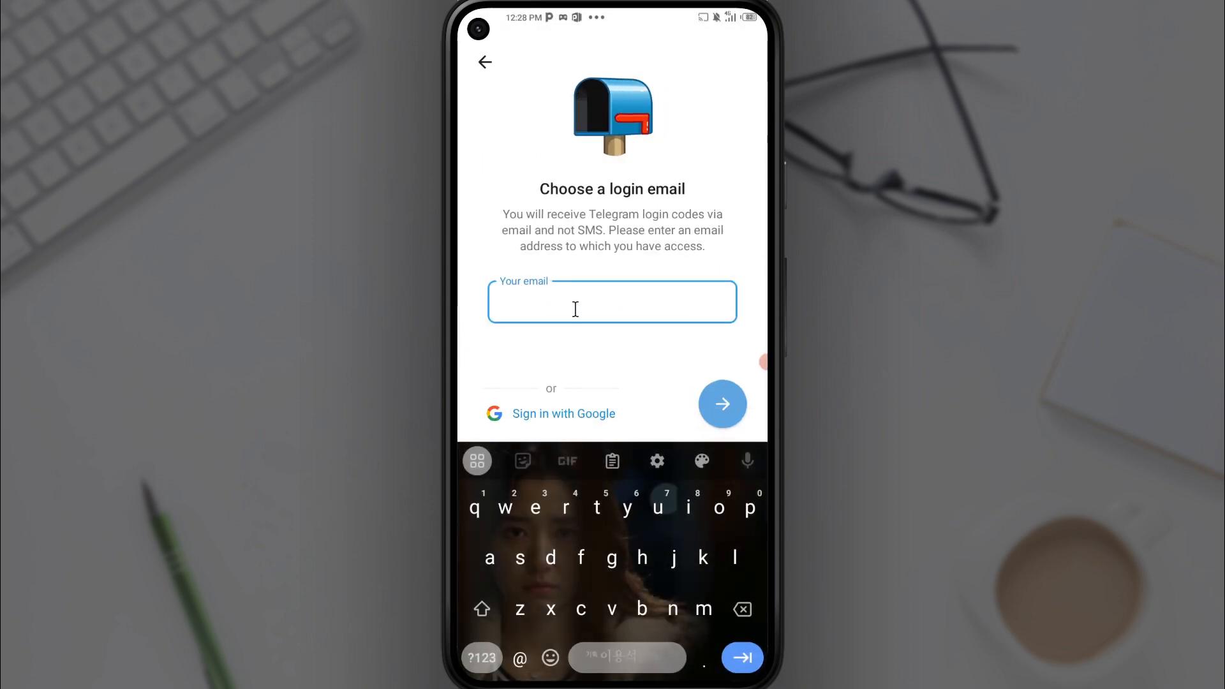
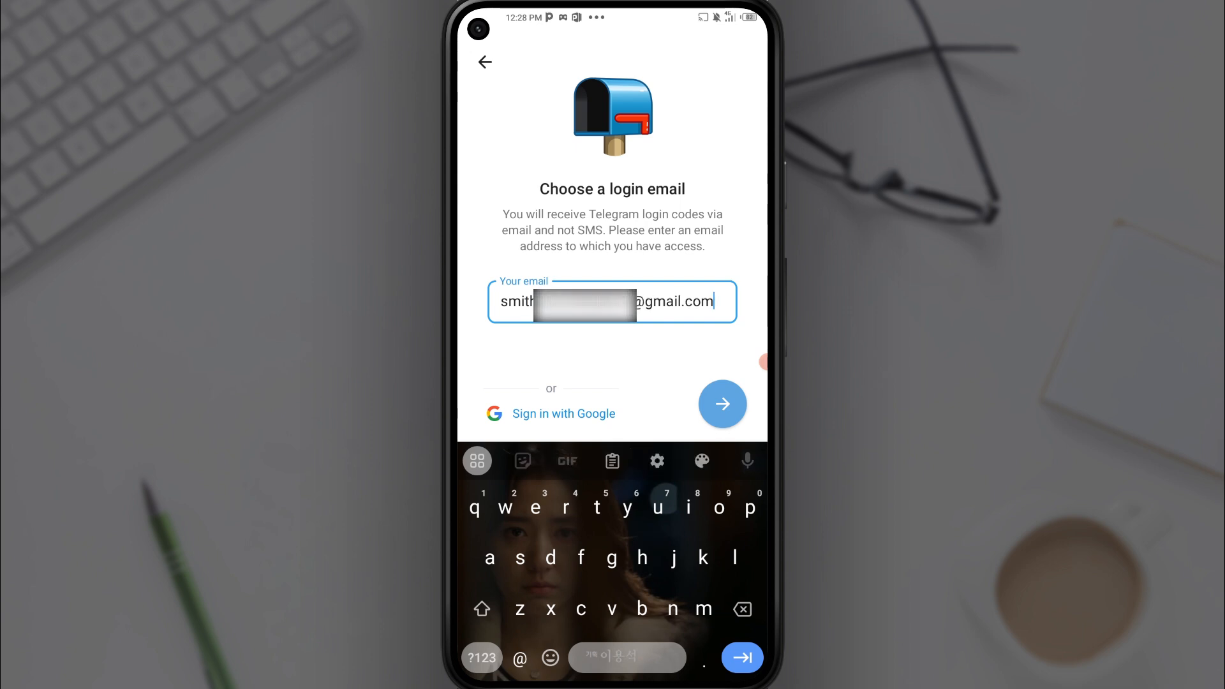
pyautogui.click(721, 407)
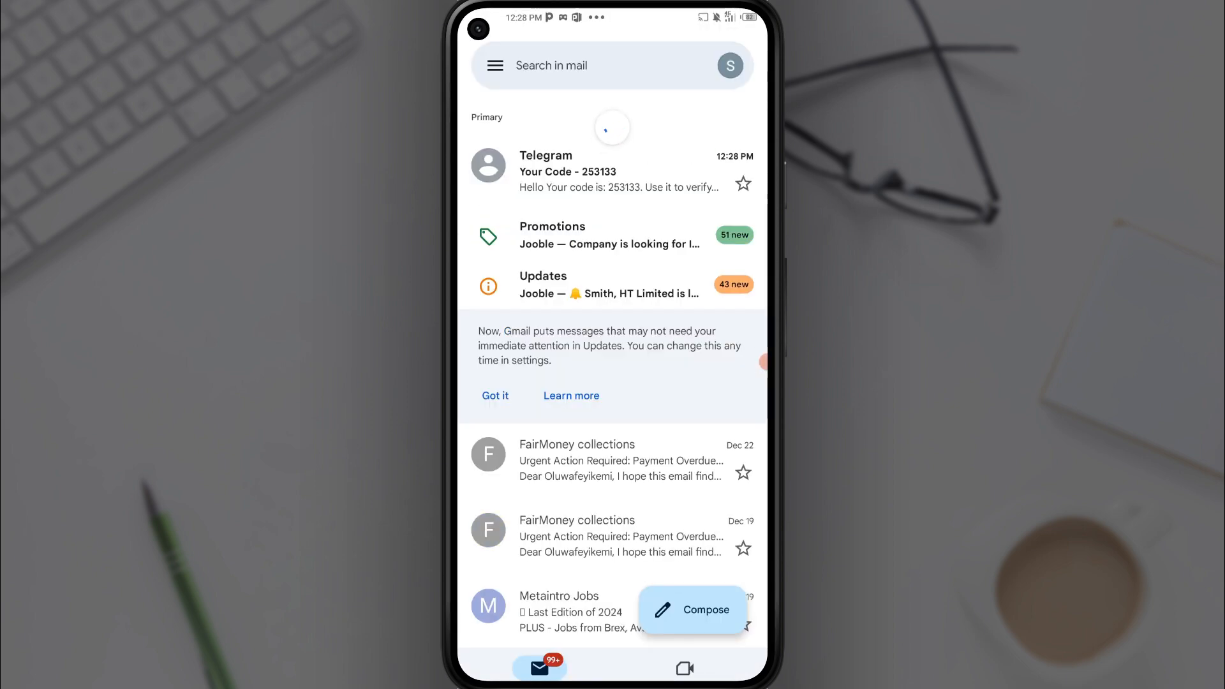
pyautogui.click(614, 171)
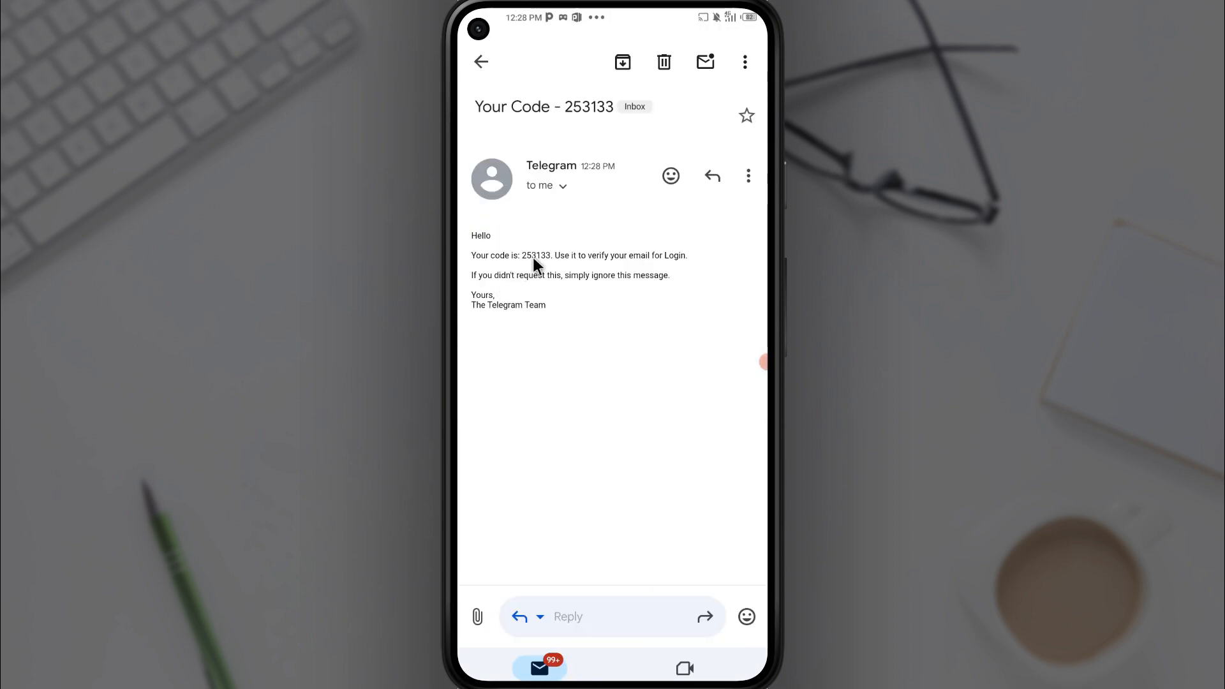
pyautogui.doubleClick(534, 254)
pyautogui.hotkey('ctrl', 'c')
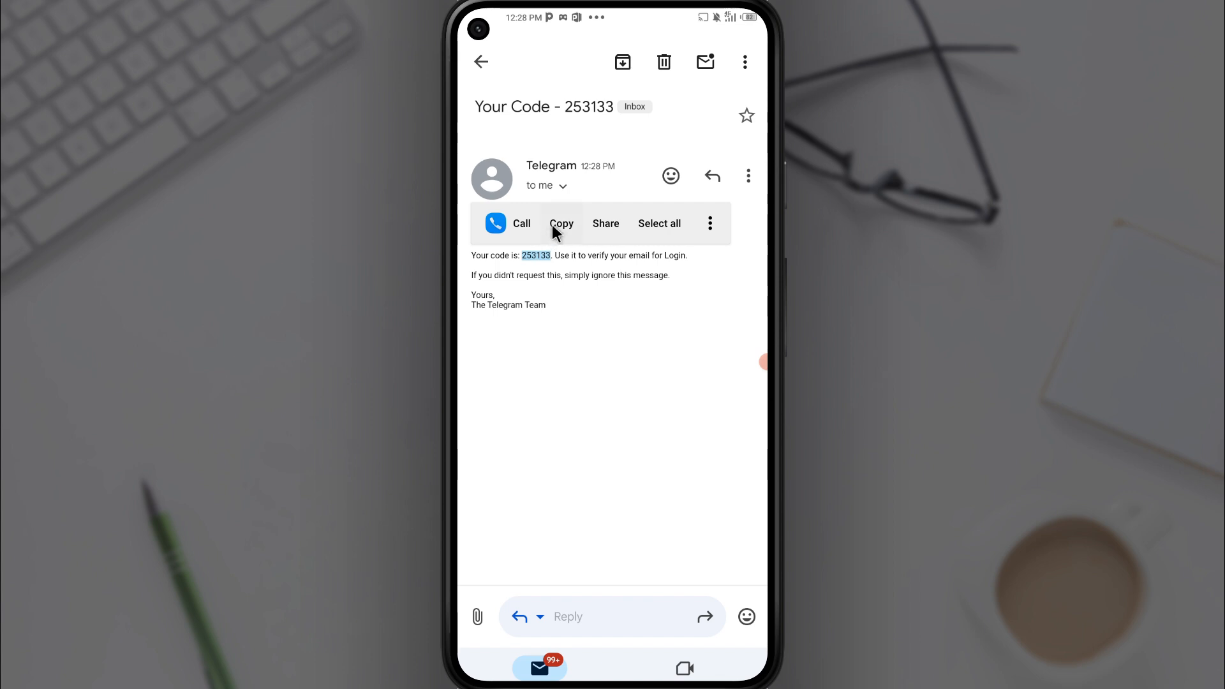
pyautogui.click(555, 223)
pyautogui.press('super')
# Step: Paste the email verification code, then paste the SMS activation code to reach profile info
pyautogui.click(596, 442)
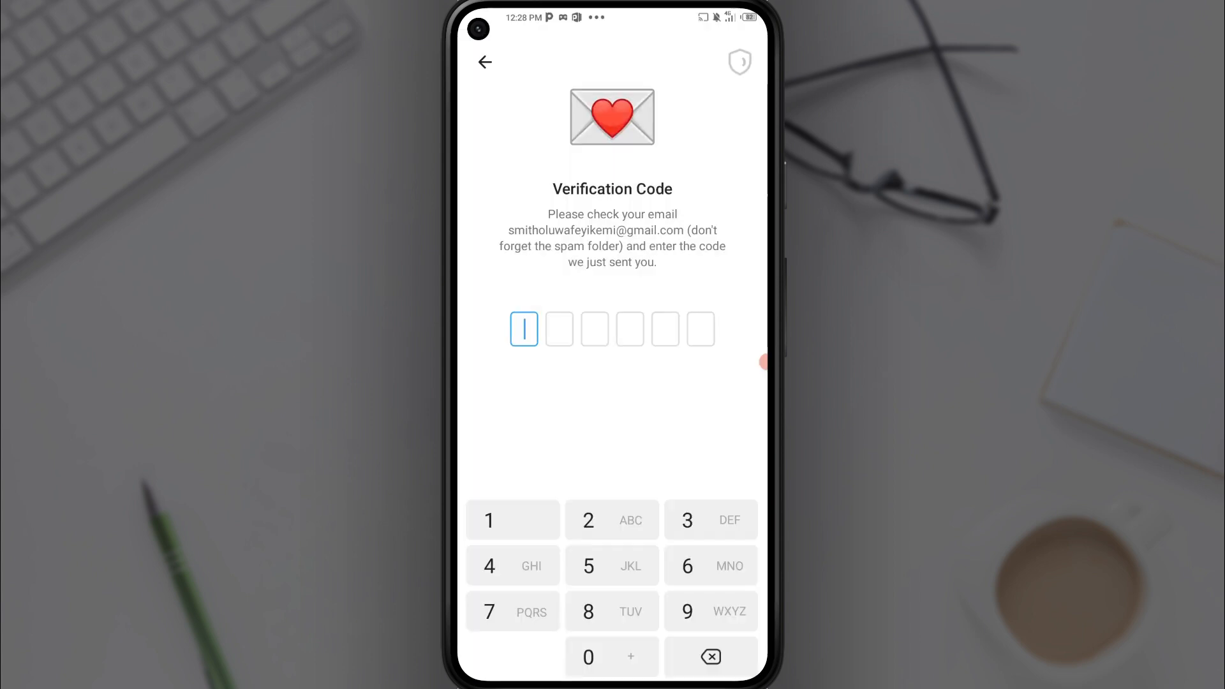
pyautogui.click(523, 330)
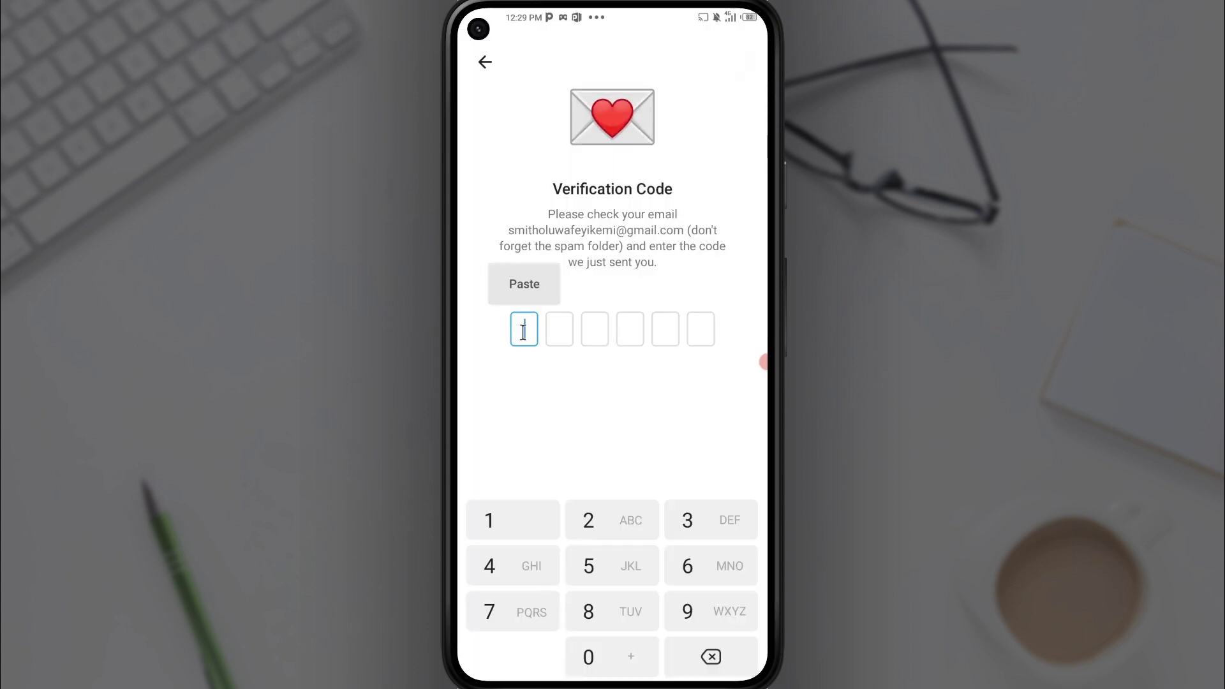
pyautogui.click(521, 283)
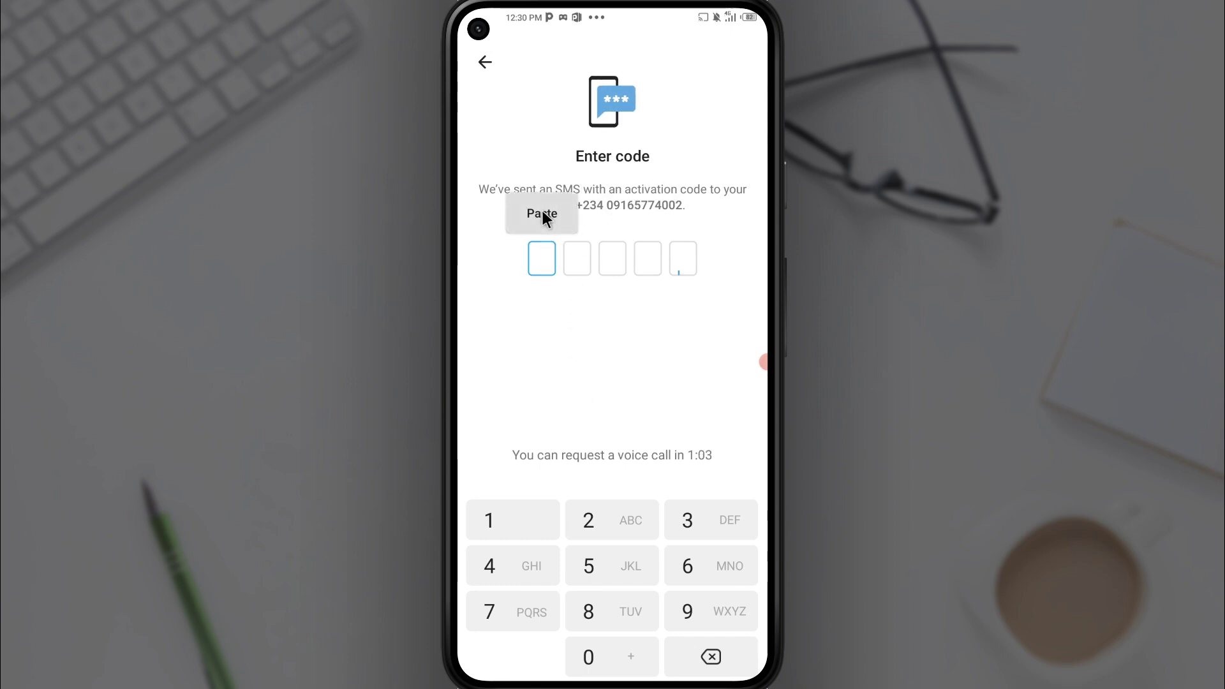
pyautogui.click(542, 211)
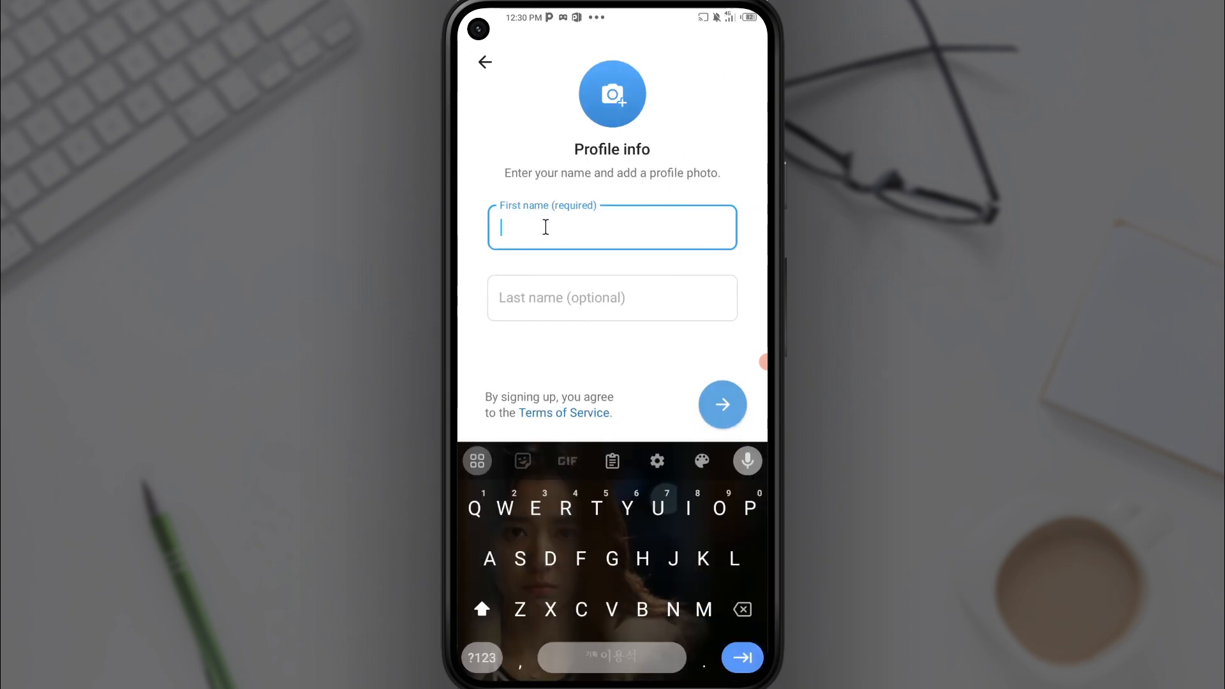
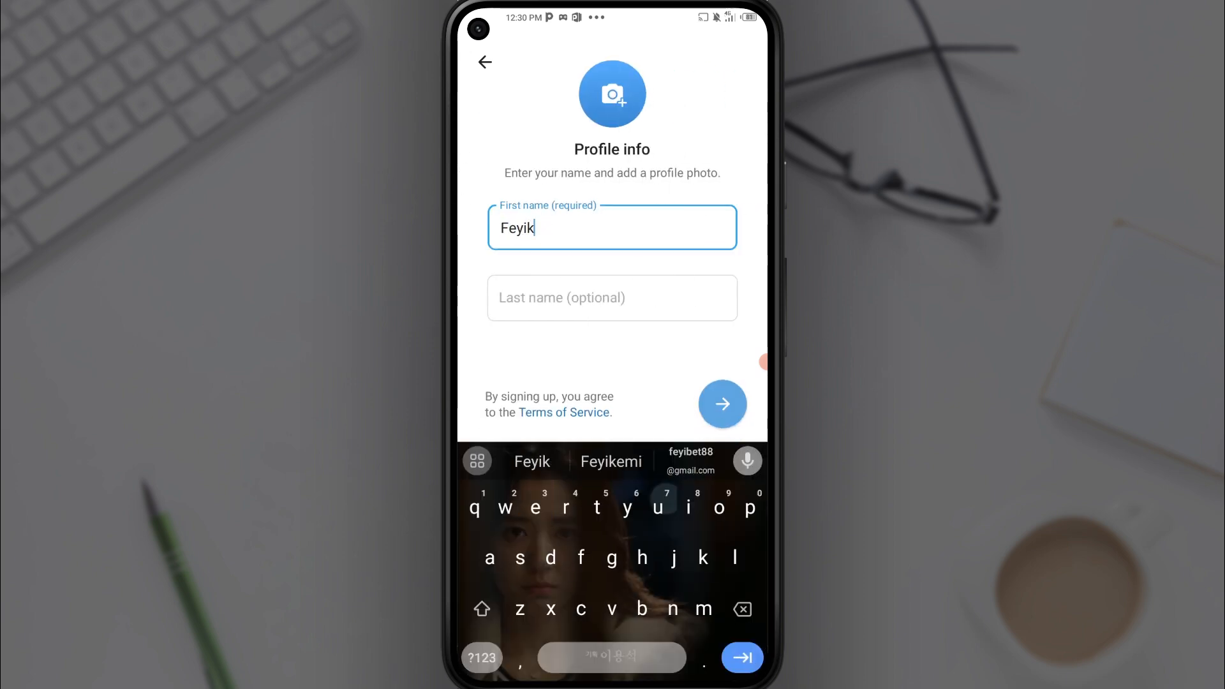
pyautogui.click(612, 297)
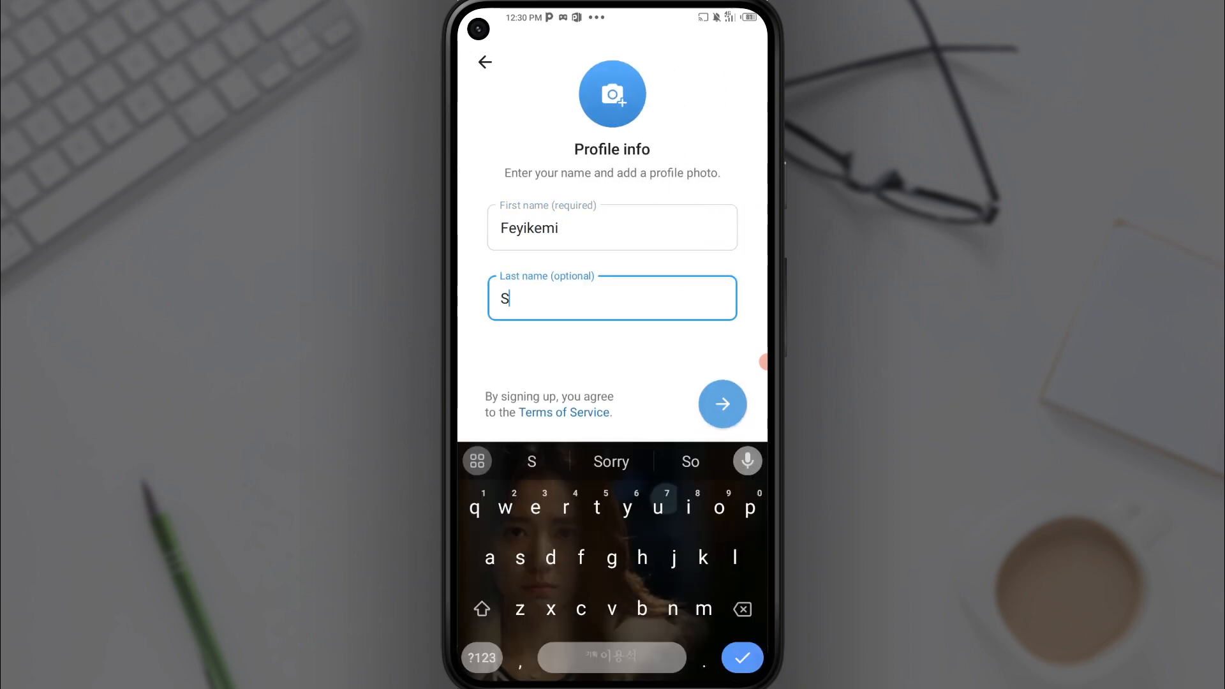
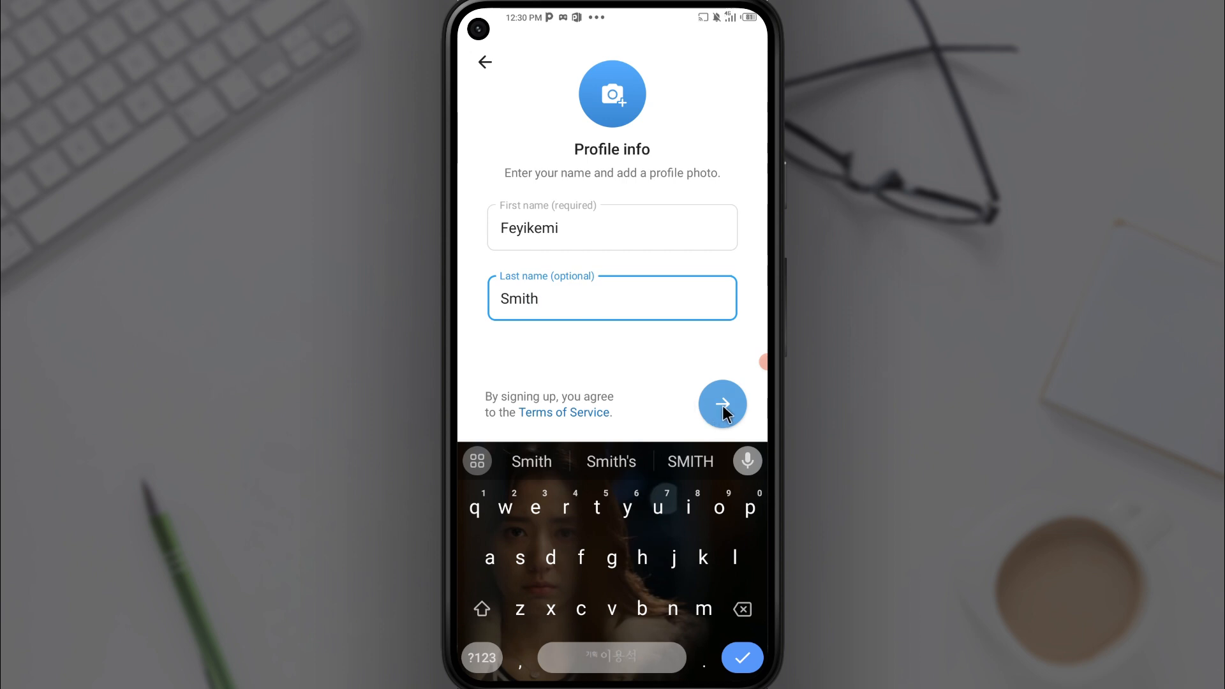
pyautogui.click(722, 404)
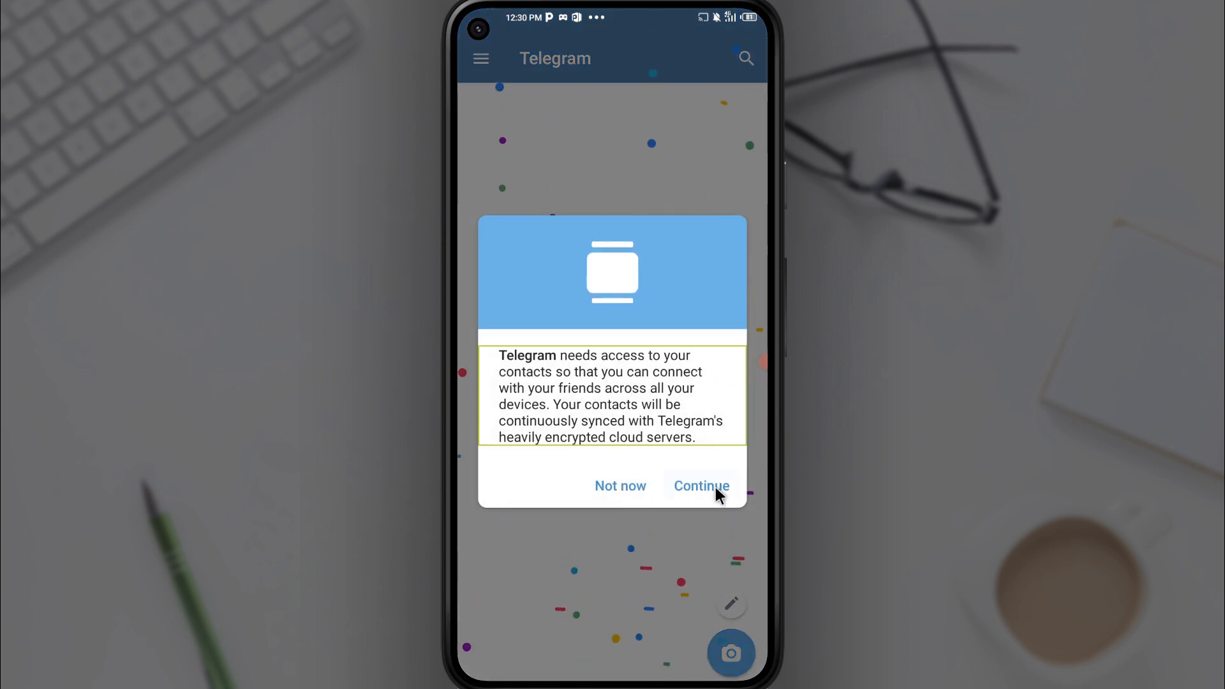
# Step: Continue through the contacts dialog and allow access, landing on the chat list
pyautogui.click(715, 489)
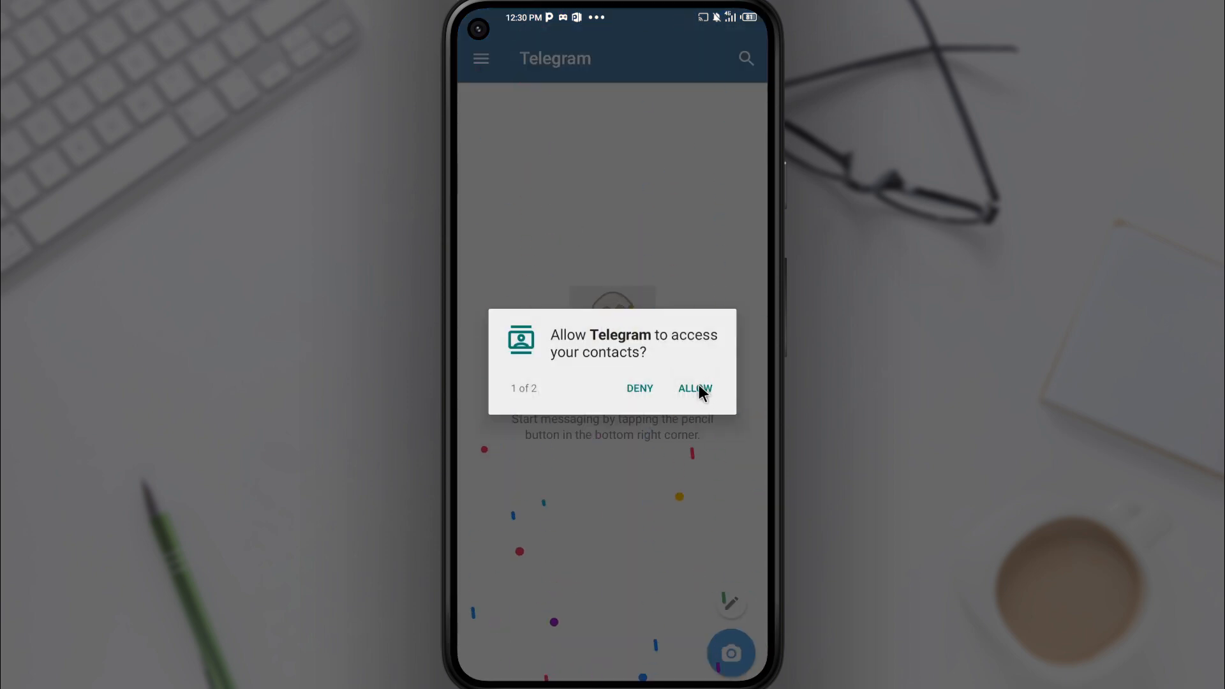
pyautogui.click(696, 388)
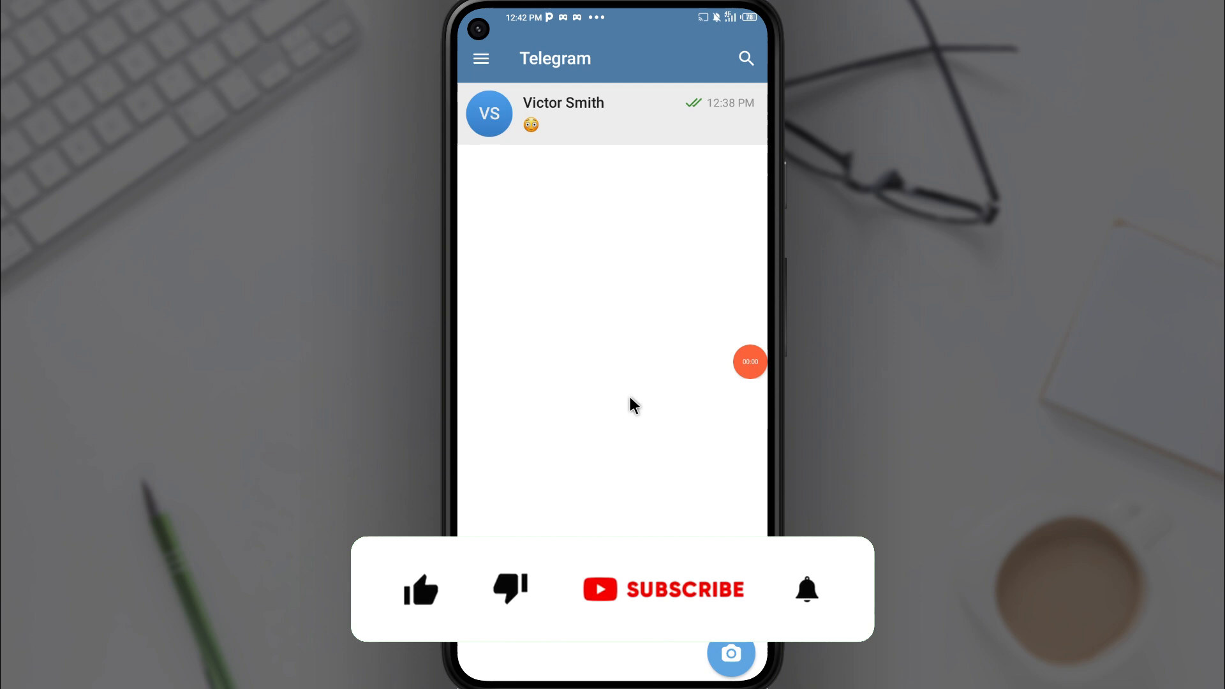